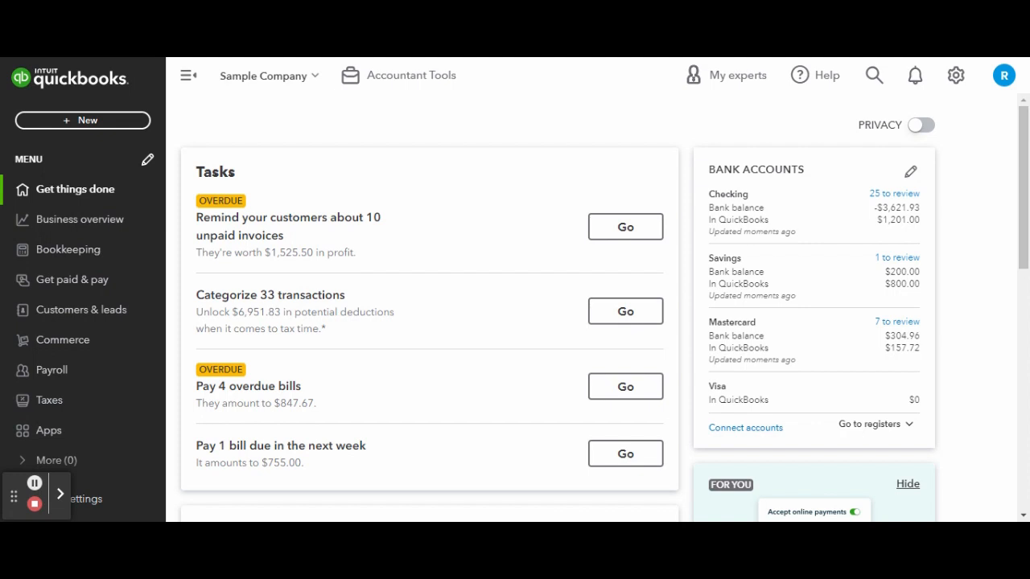
# Step: Open the company's account settings and change the company name to Sterling Café
pyautogui.click(955, 84)
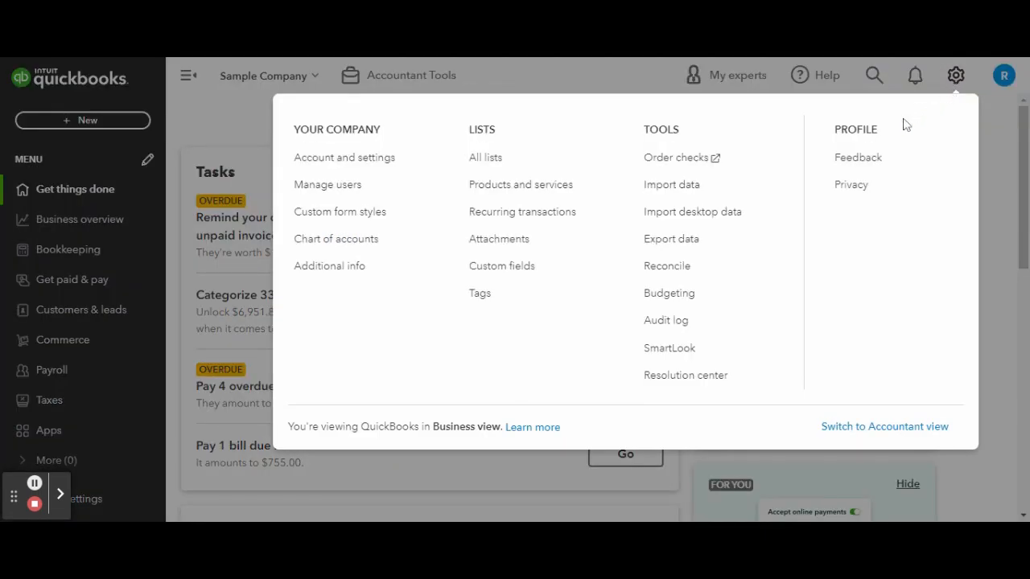
pyautogui.click(376, 157)
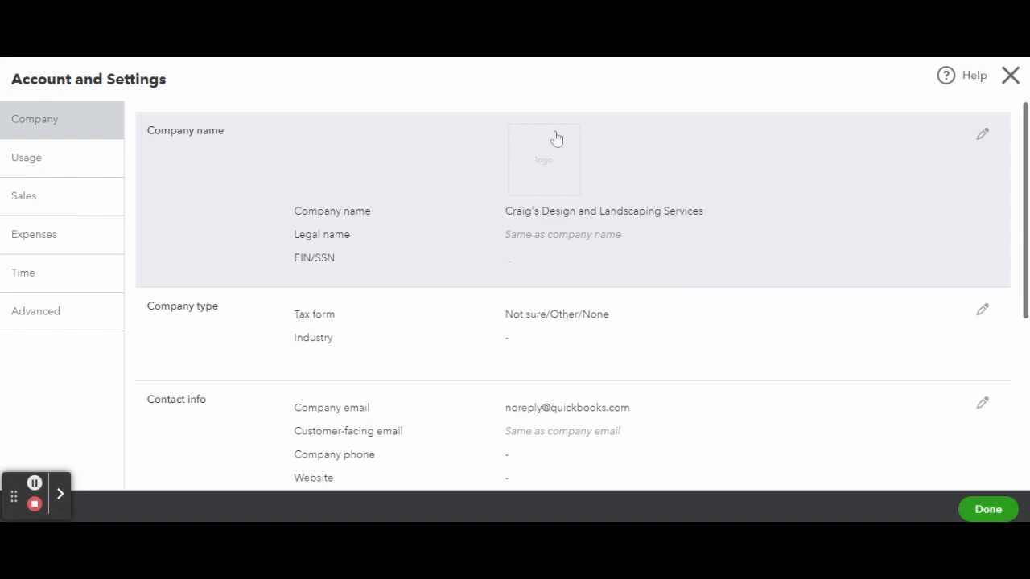
pyautogui.click(979, 138)
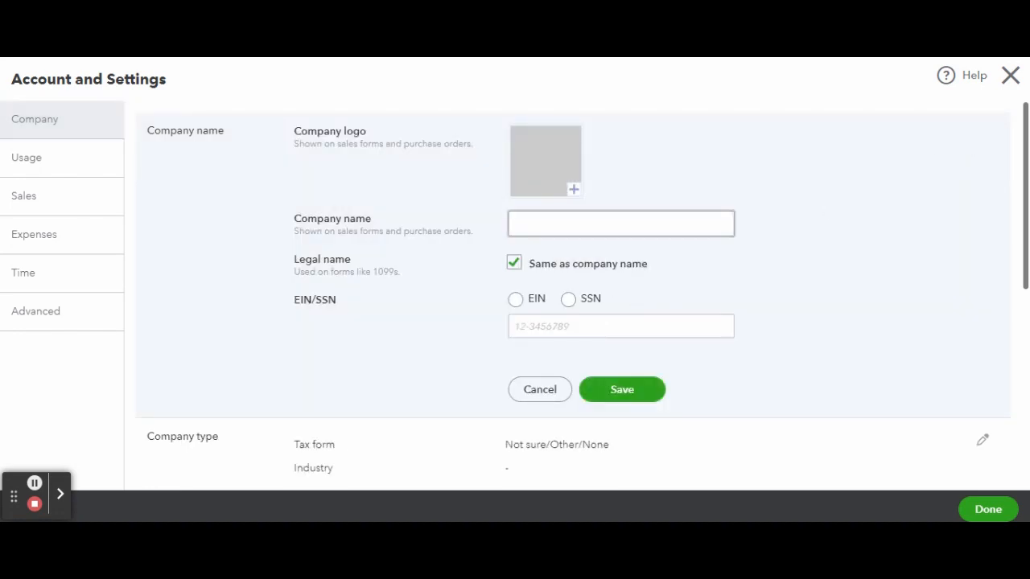
pyautogui.click(558, 227)
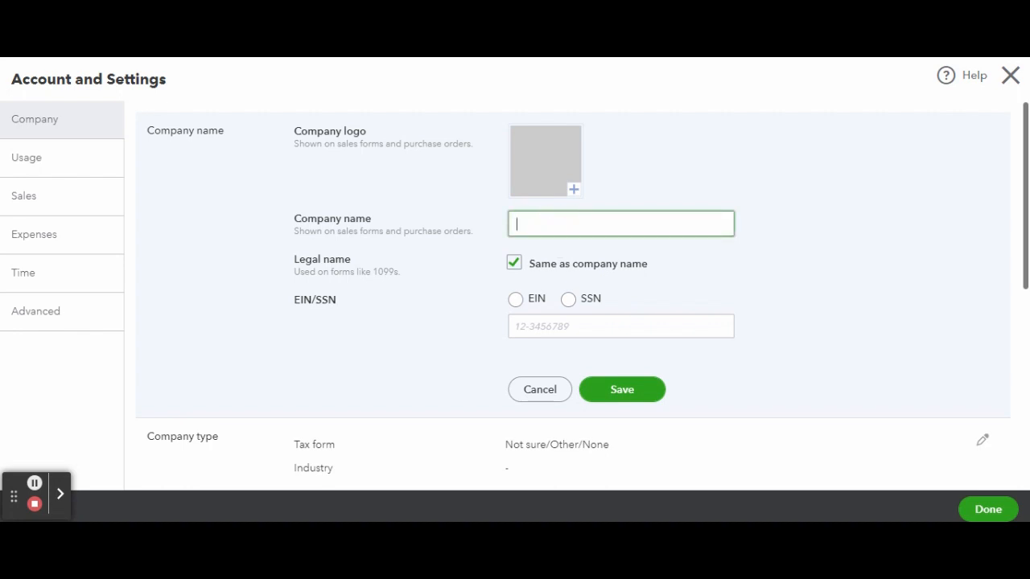
pyautogui.write('Sterling Cafe')
pyautogui.doubleClick(564, 223)
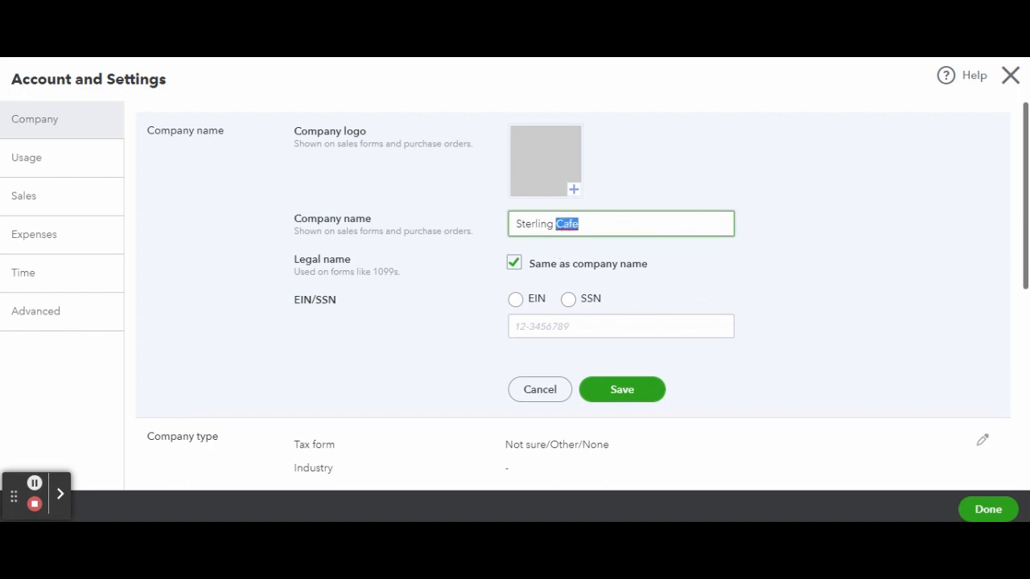
pyautogui.write('Café')
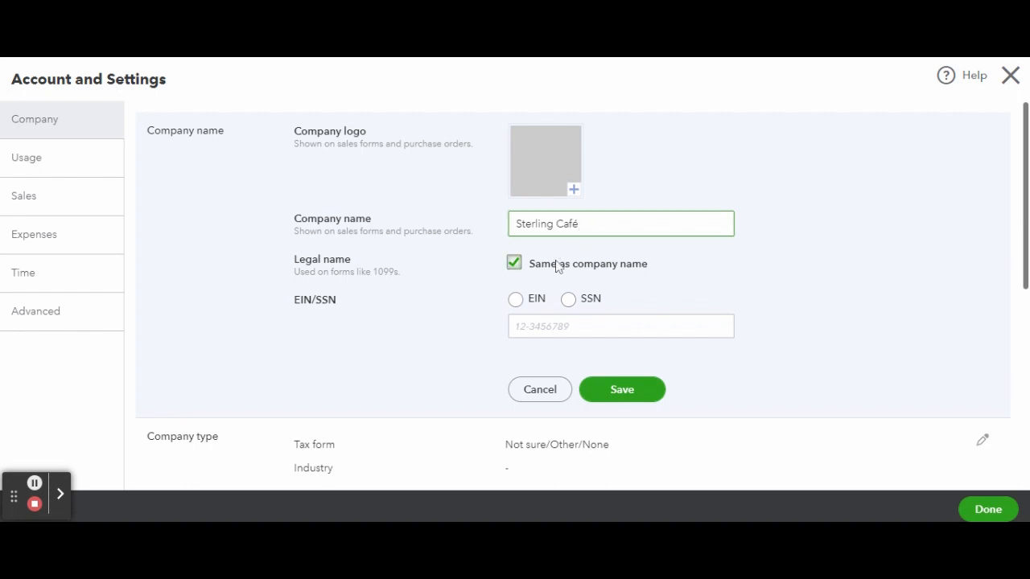
# Step: Choose EIN as the tax ID type, enter the company's EIN, and save the company name section
pyautogui.click(516, 300)
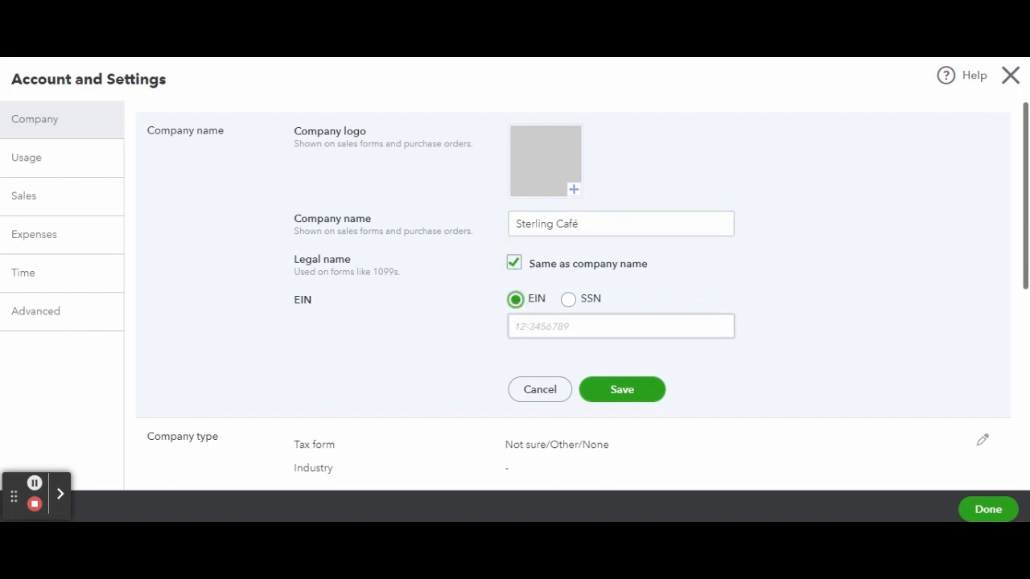
pyautogui.click(515, 326)
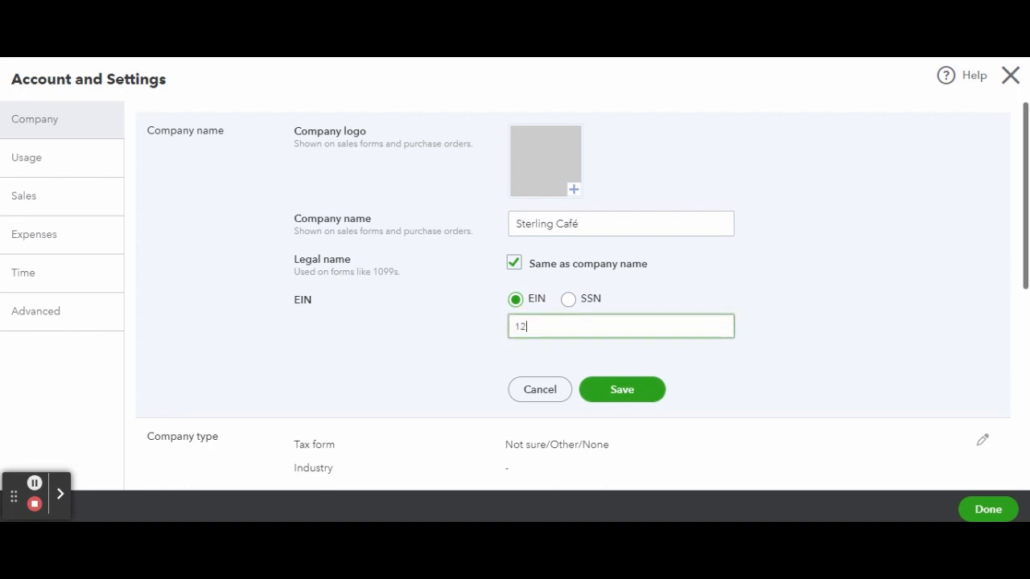
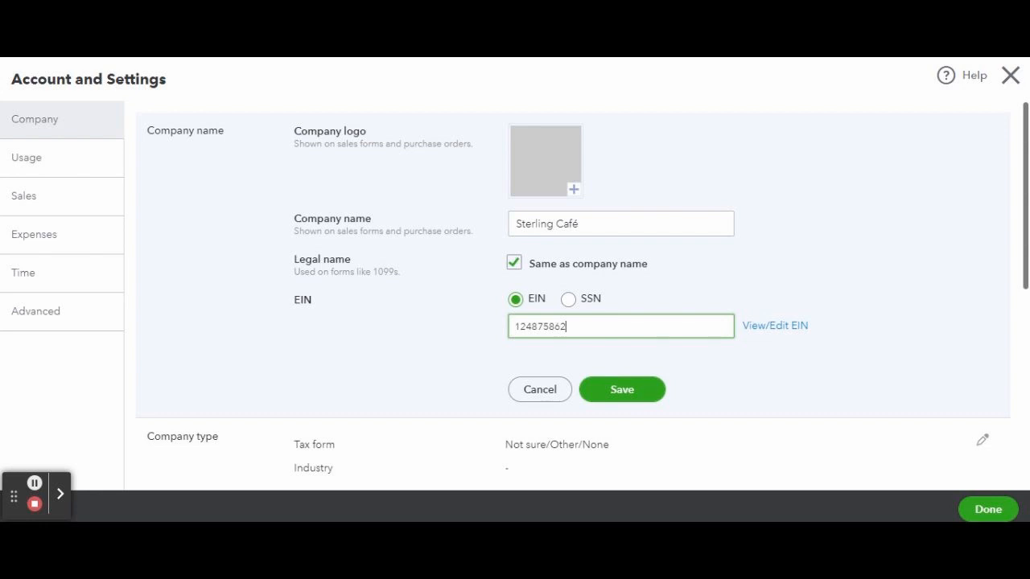
pyautogui.click(605, 391)
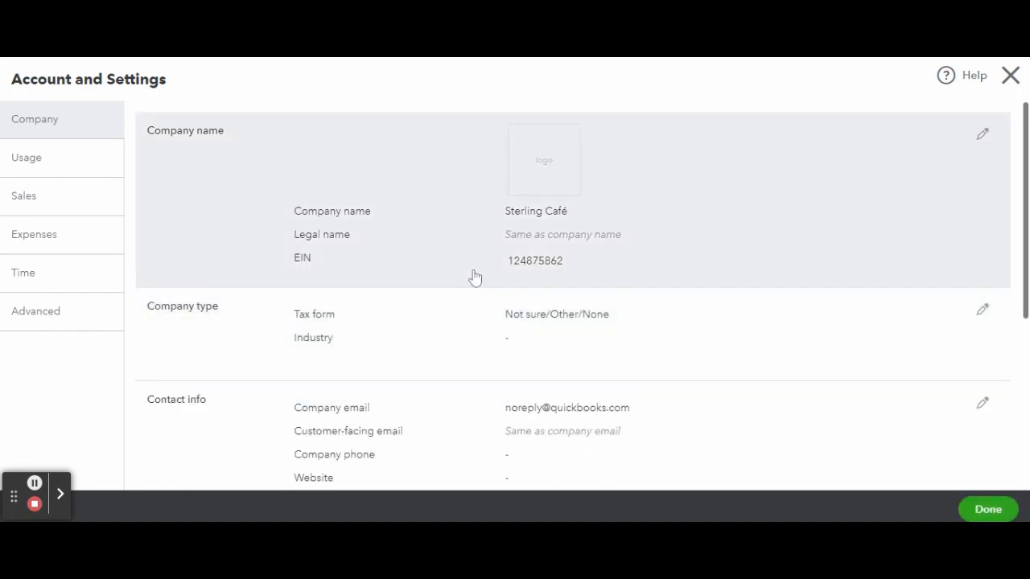
# Step: Set the company type's industry to Full-service restaurants and save the section
pyautogui.scroll(-1, 491, 282)
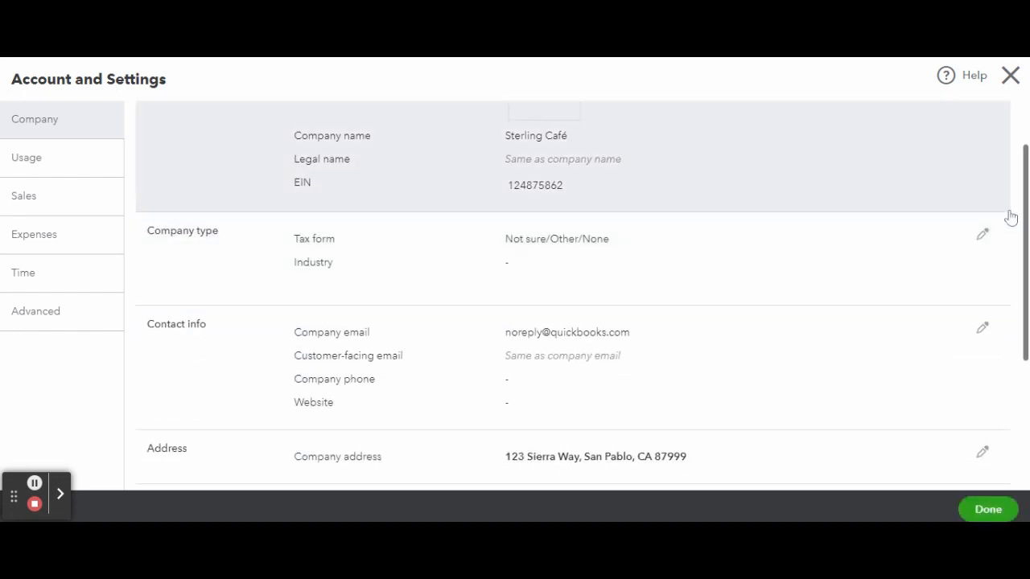
pyautogui.click(983, 234)
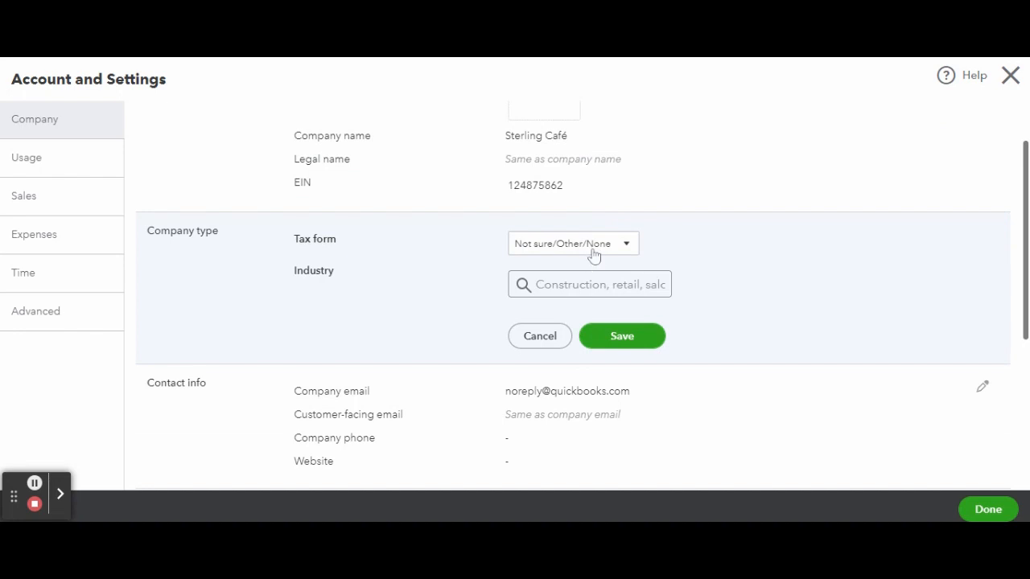
pyautogui.click(594, 249)
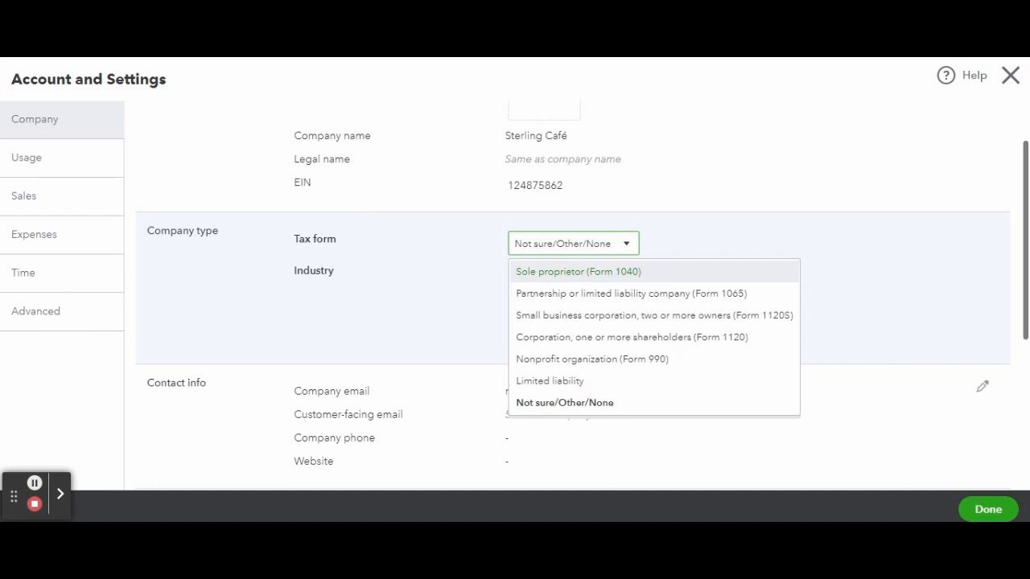
pyautogui.click(722, 228)
pyautogui.scroll(-1, 723, 228)
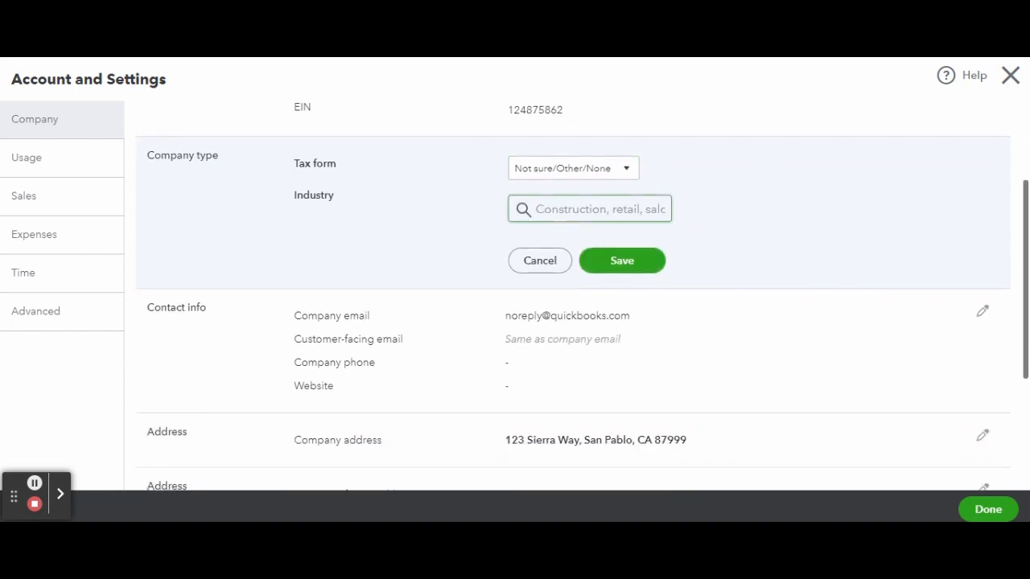
pyautogui.click(574, 207)
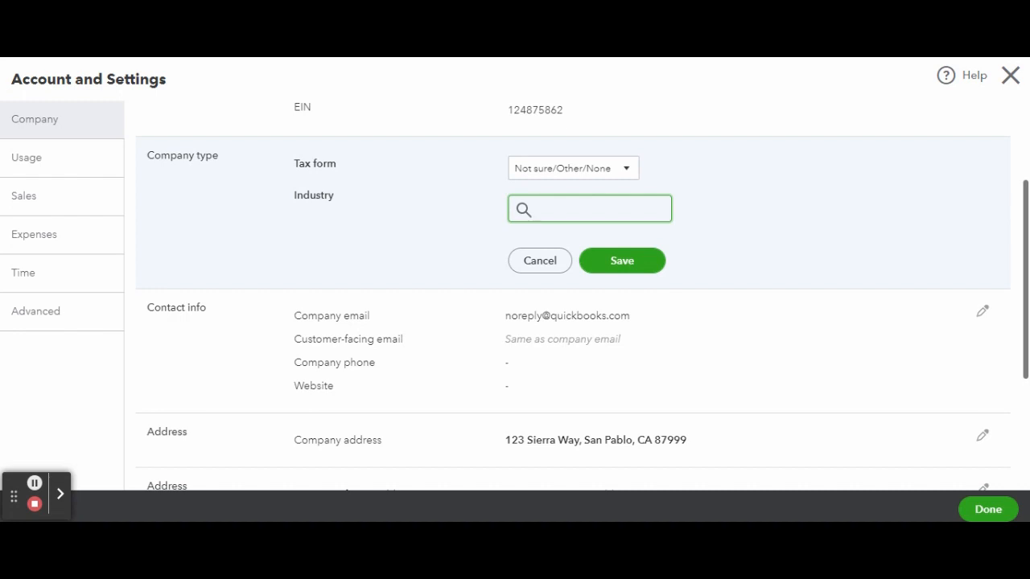
pyautogui.write('rest')
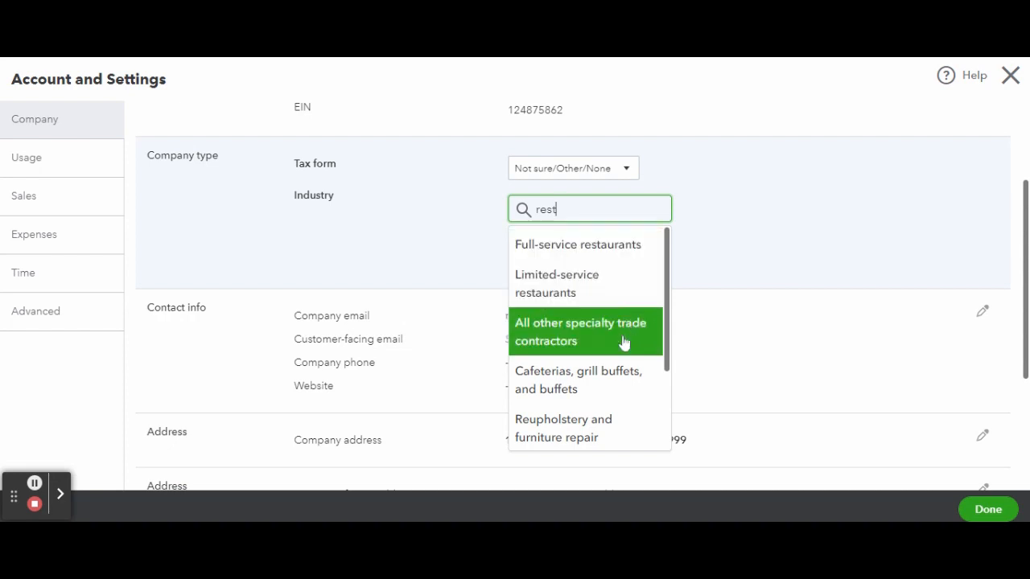
pyautogui.scroll(-3, 621, 378)
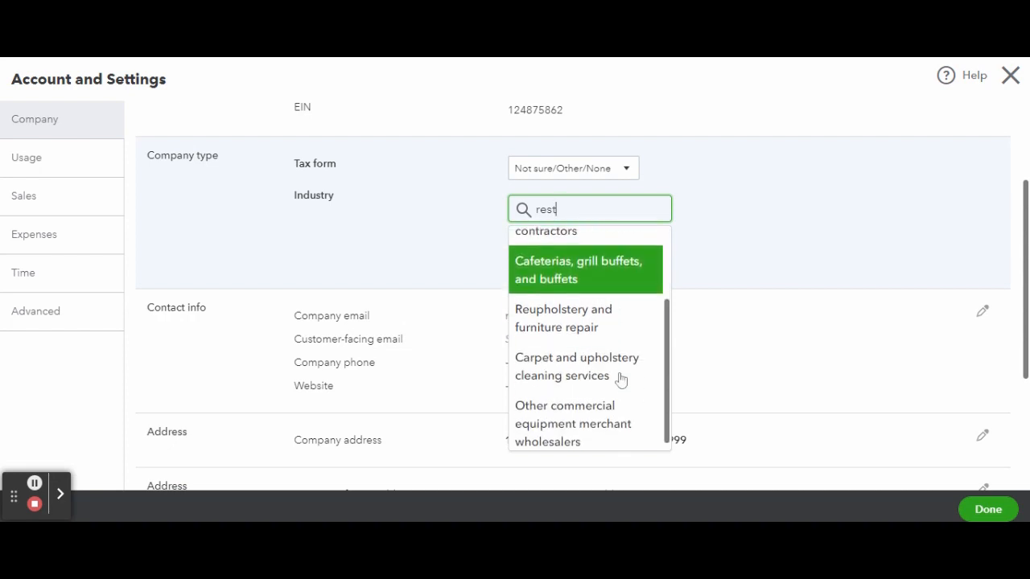
pyautogui.scroll(3, 621, 378)
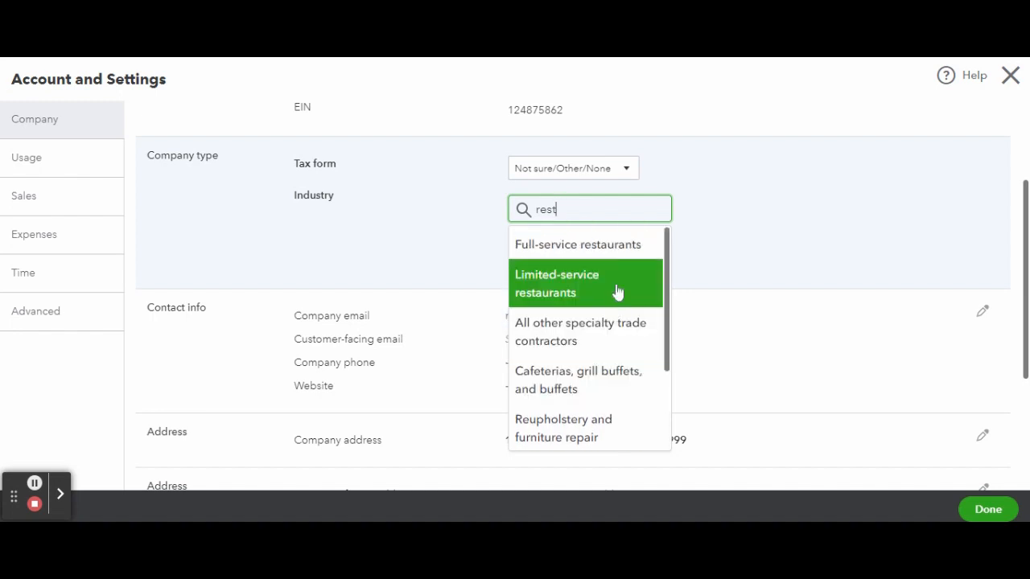
pyautogui.click(616, 256)
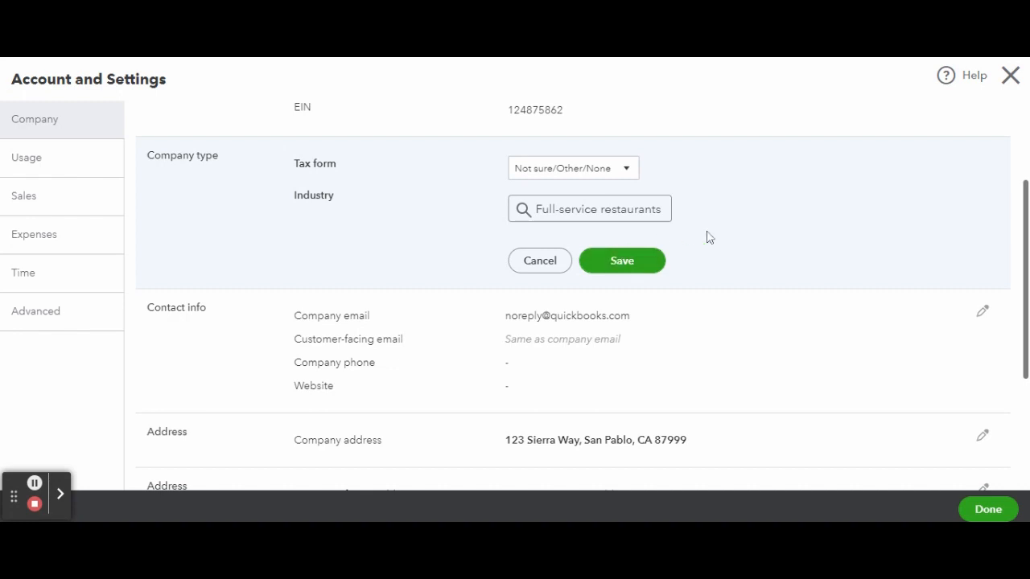
pyautogui.click(610, 263)
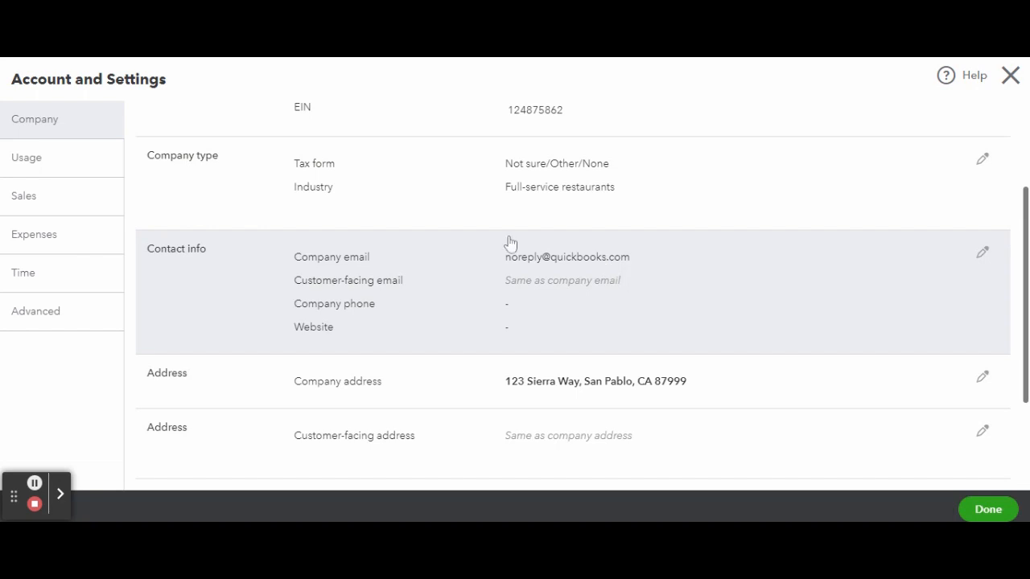
# Step: Review the editable contact info for company email, customer-facing email, phone and website, and close it without saving
pyautogui.click(983, 255)
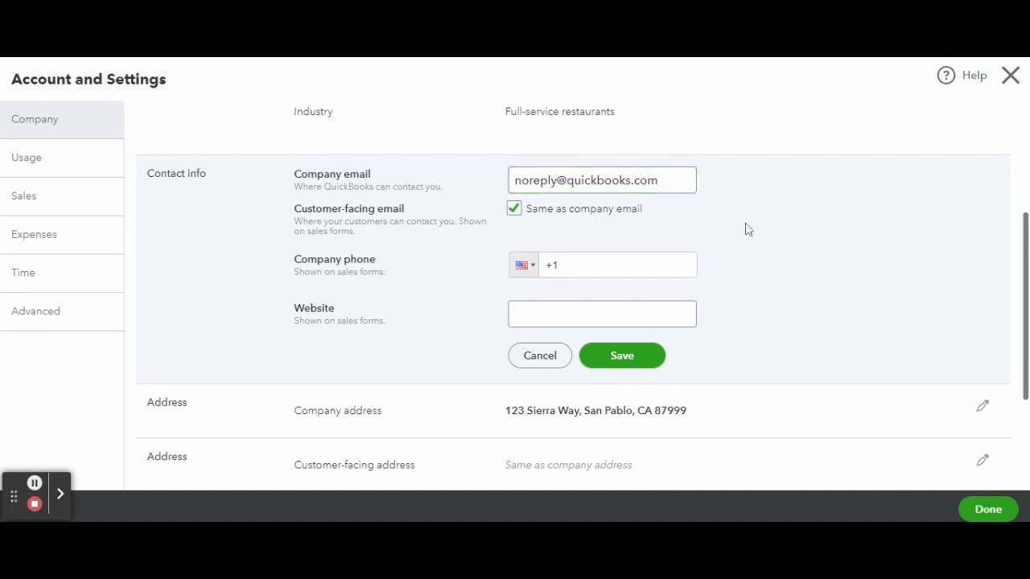
pyautogui.scroll(-1, 582, 285)
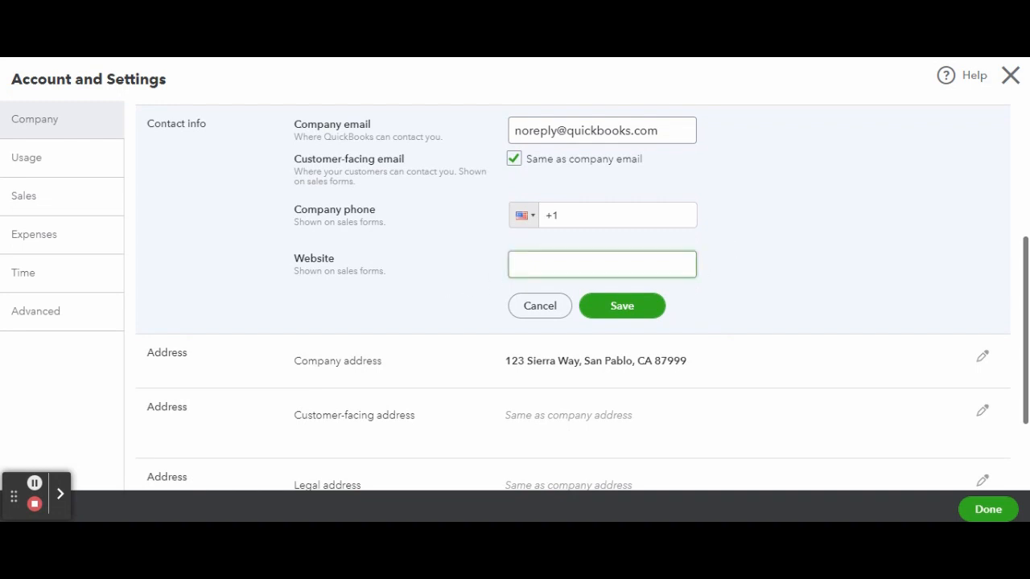
pyautogui.click(567, 283)
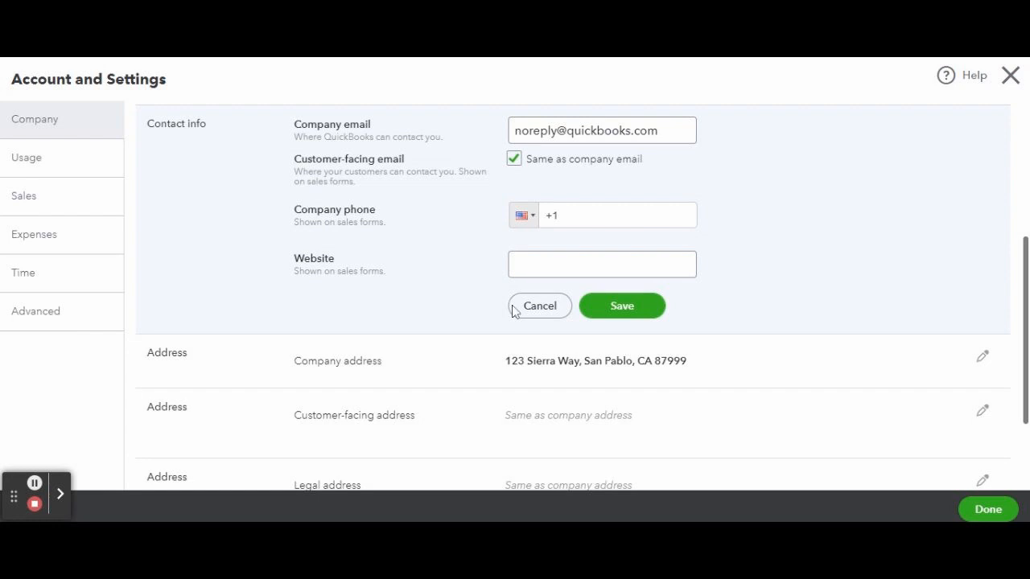
pyautogui.click(538, 306)
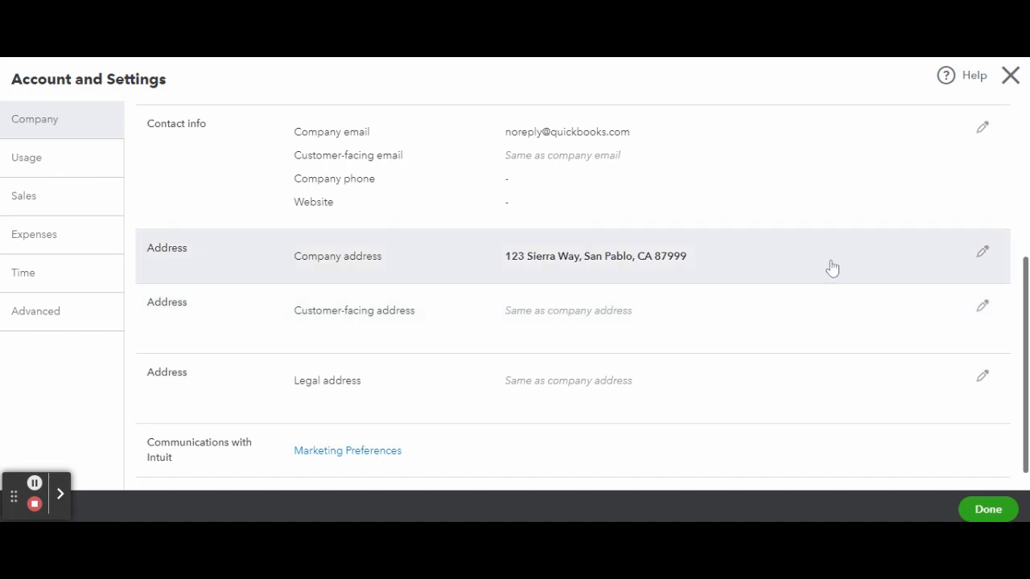
# Step: Review the editable company address and customer-facing address settings, and cancel without making changes
pyautogui.click(982, 255)
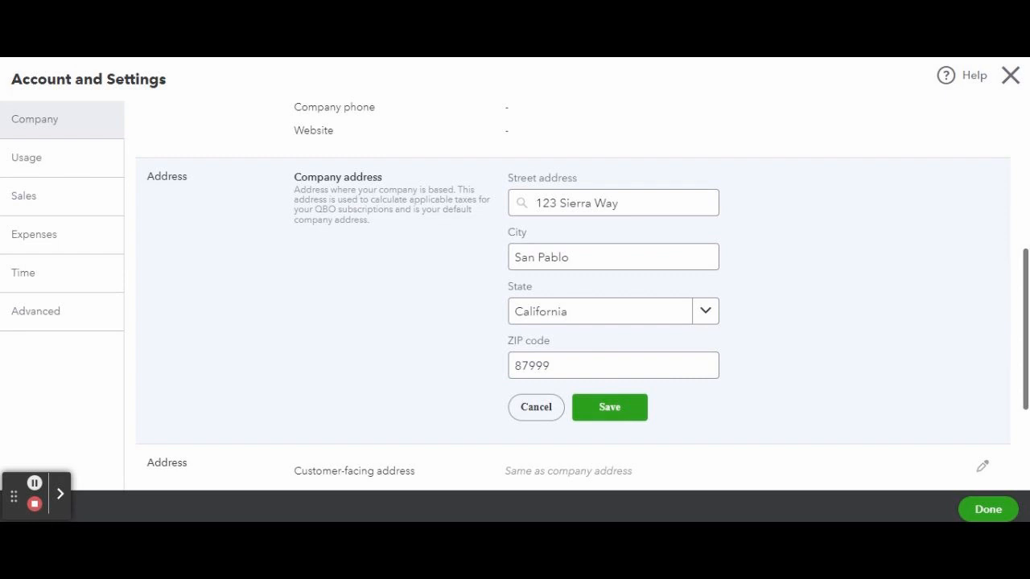
pyautogui.scroll(-3, 573, 290)
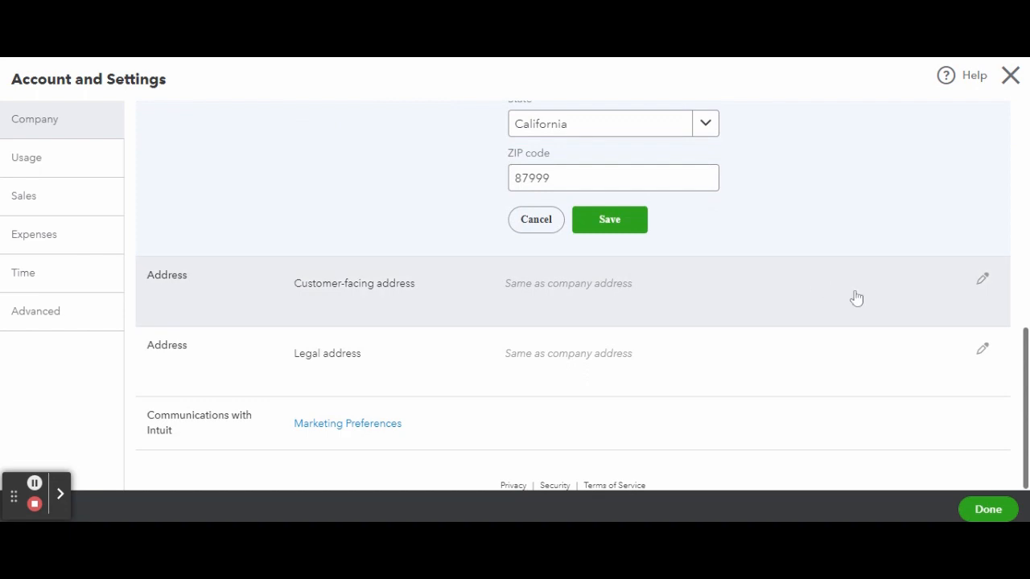
pyautogui.click(981, 286)
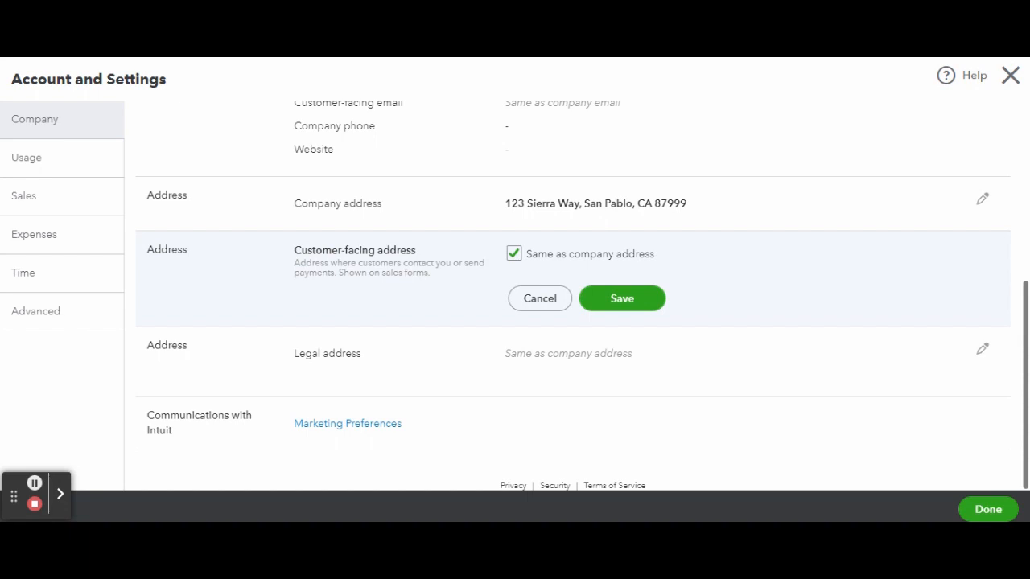
pyautogui.click(541, 298)
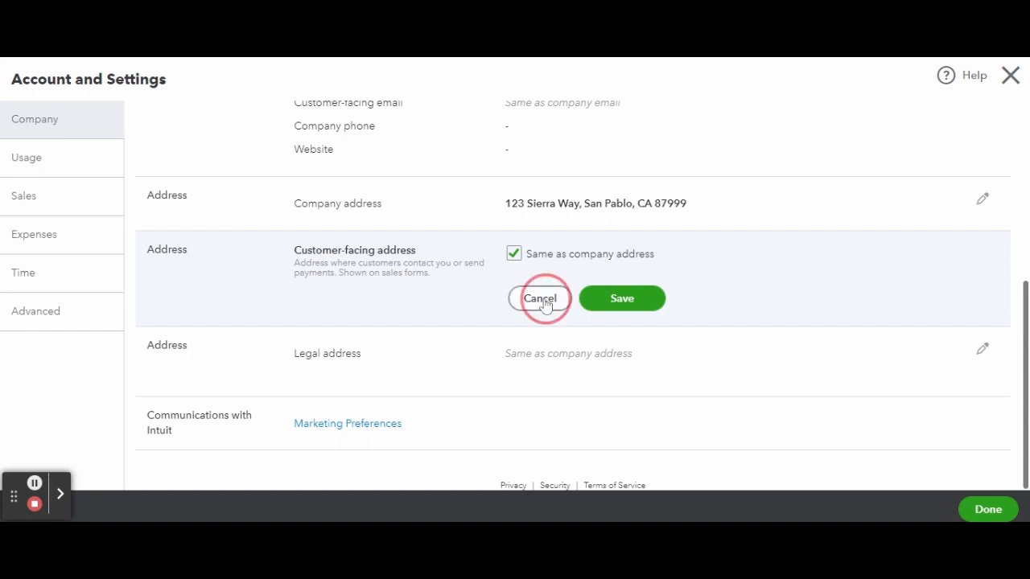